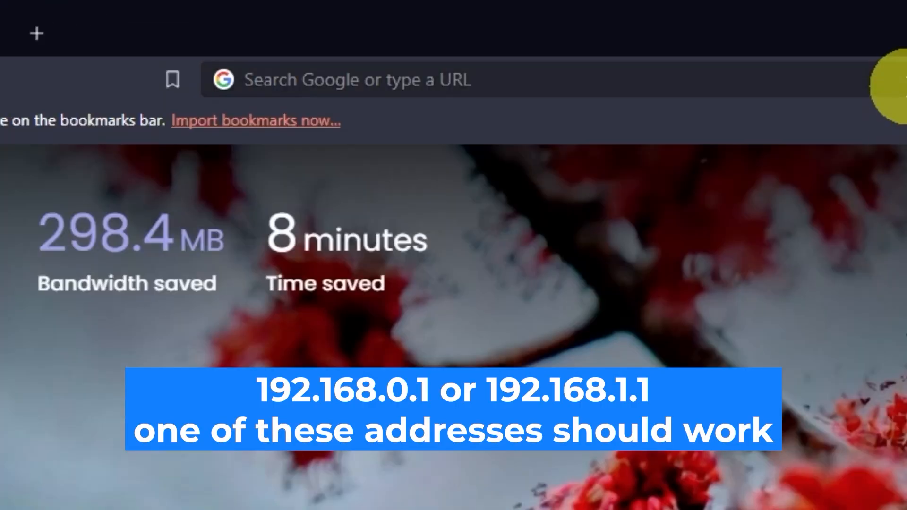
Open the router's web interface at 192.168.0.1 in the browser.
click(444, 30)
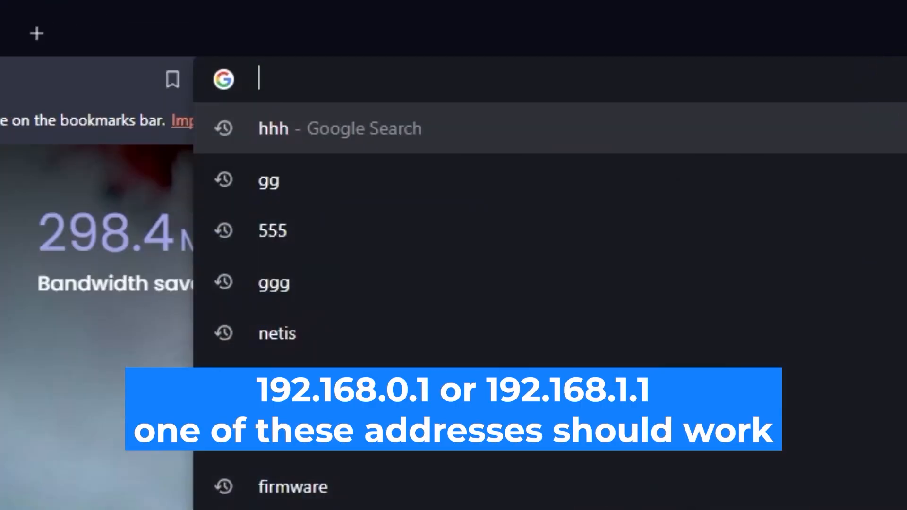
text(192.168.0.1)
key(Return)
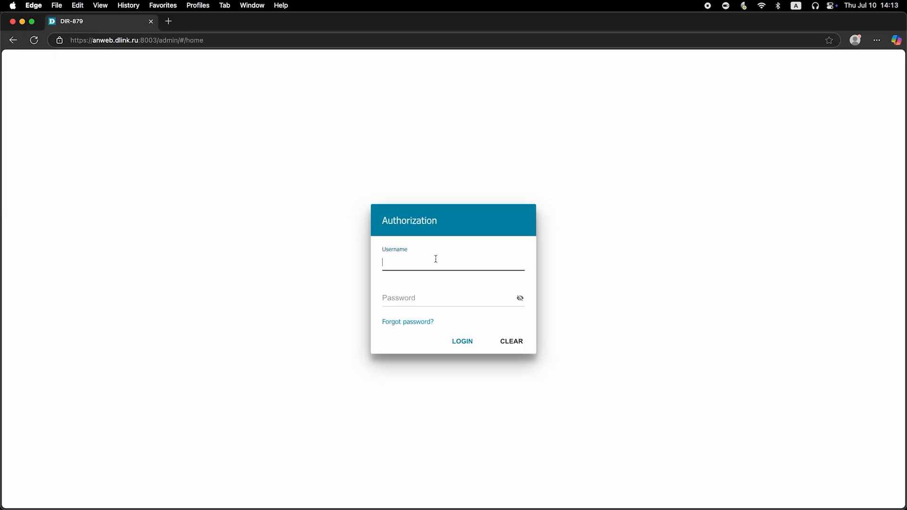
Log in to the router with the username admin and the account password, revealing the password characters.
text(admin)
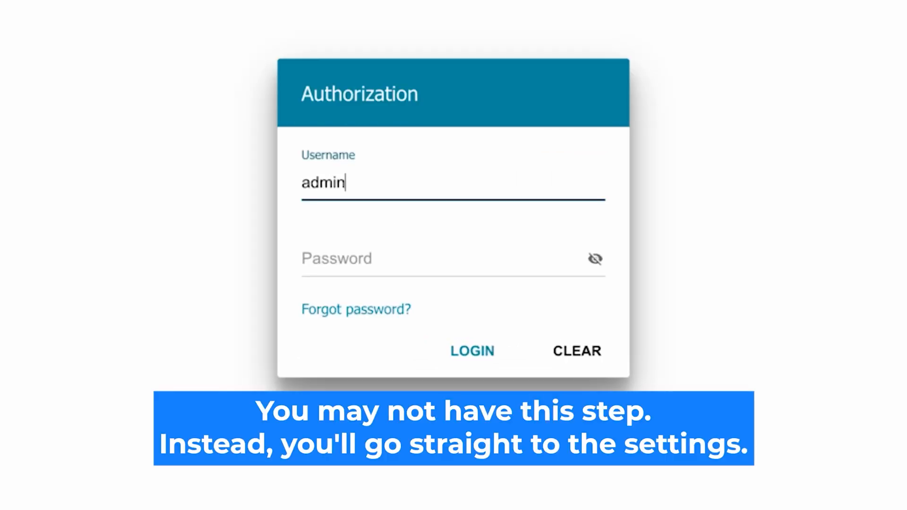
click(348, 258)
text(password)
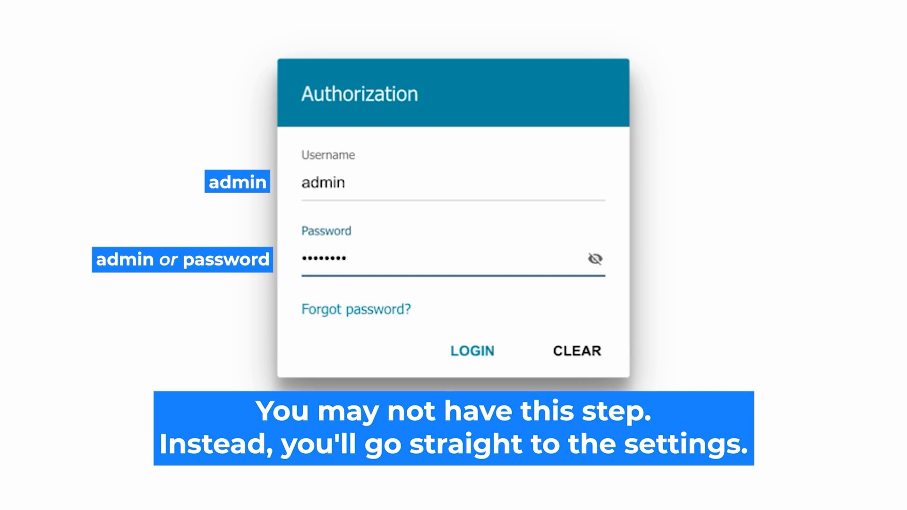
click(595, 259)
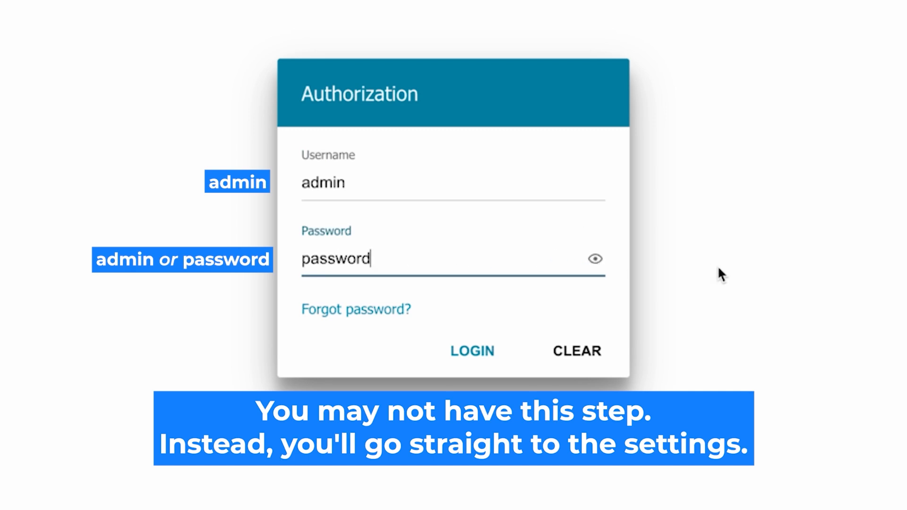
click(470, 350)
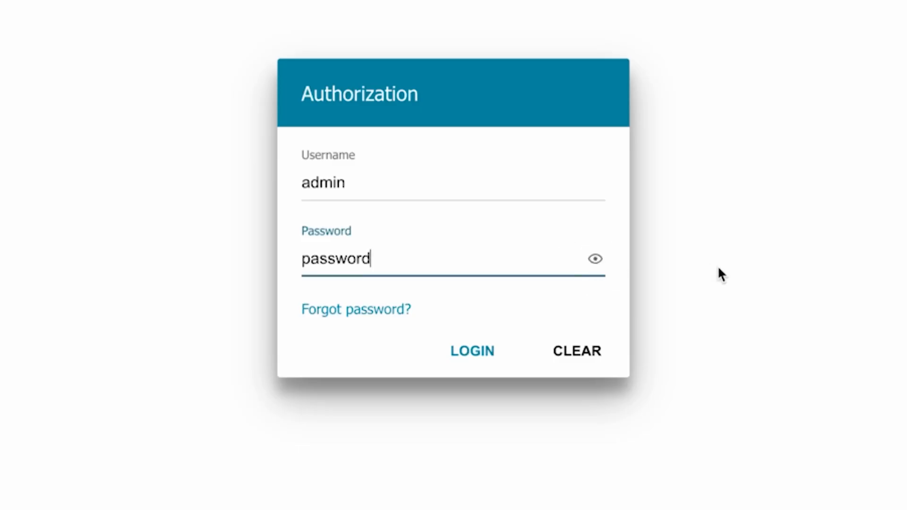
click(456, 351)
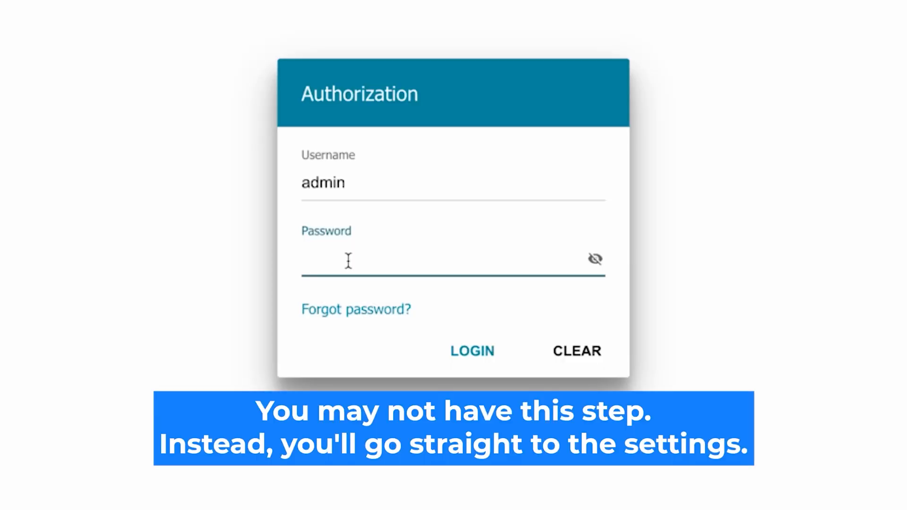
text(123456789)
click(595, 259)
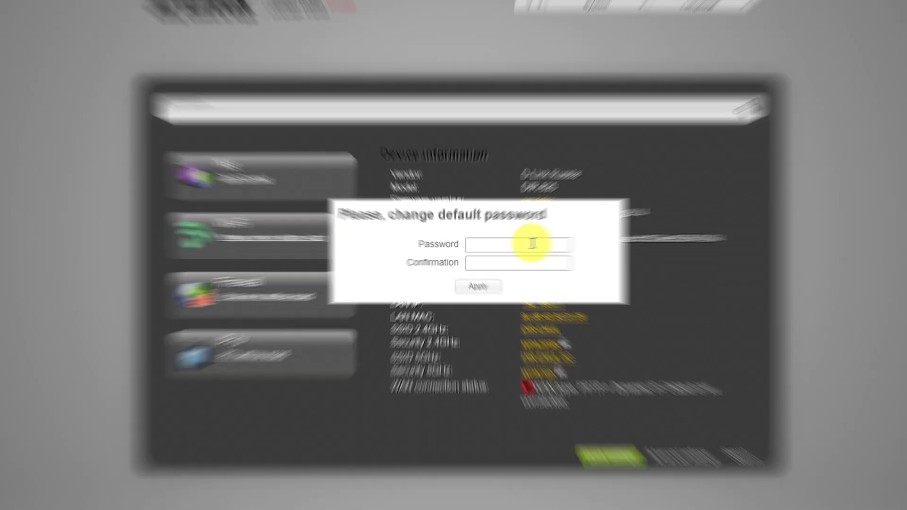
Replace the router's default password by entering and confirming a new password, and apply it.
click(512, 246)
text(•••)
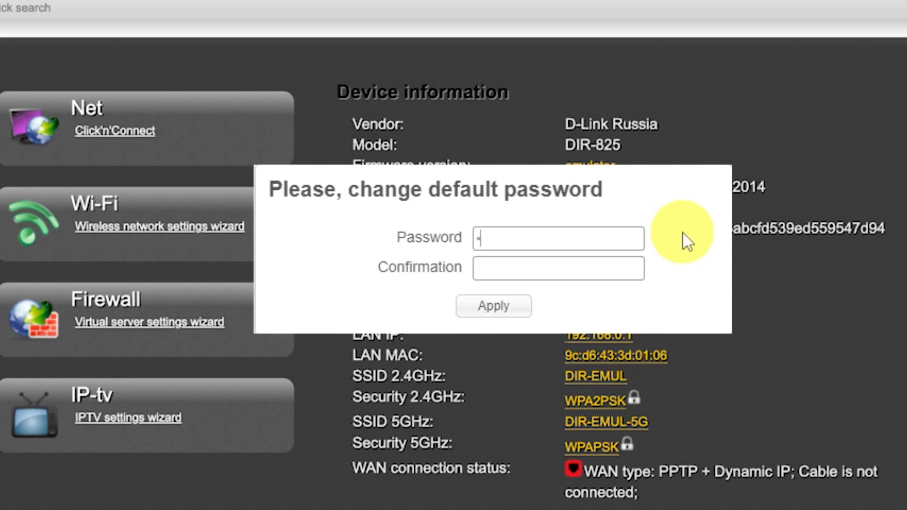
text(••••••)
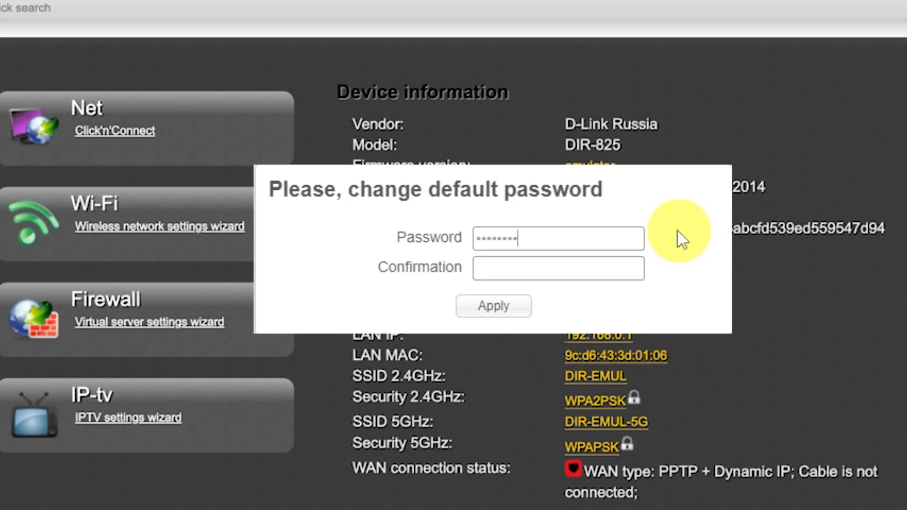
click(627, 263)
text(•••••)
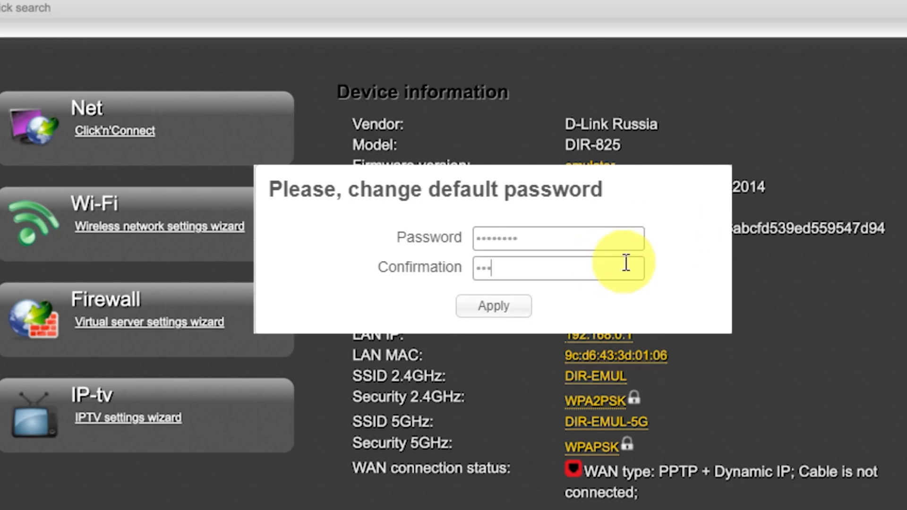
text(••••)
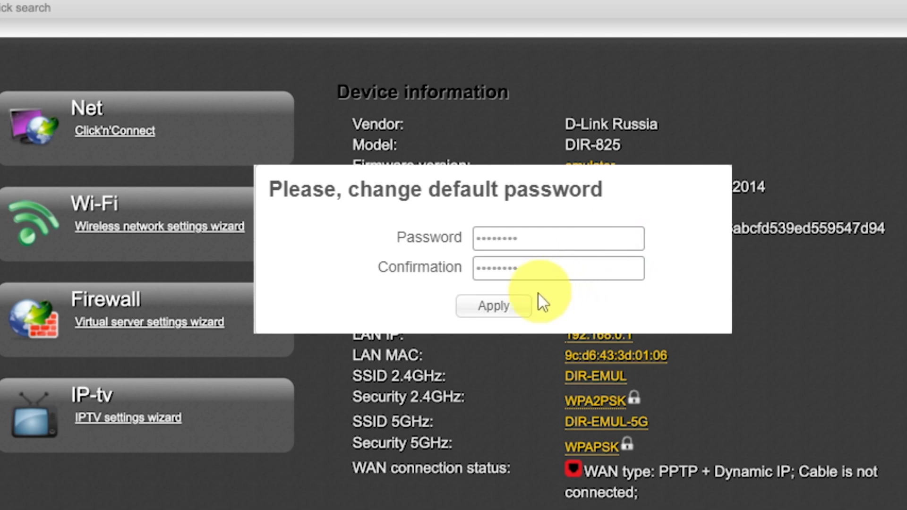
click(516, 310)
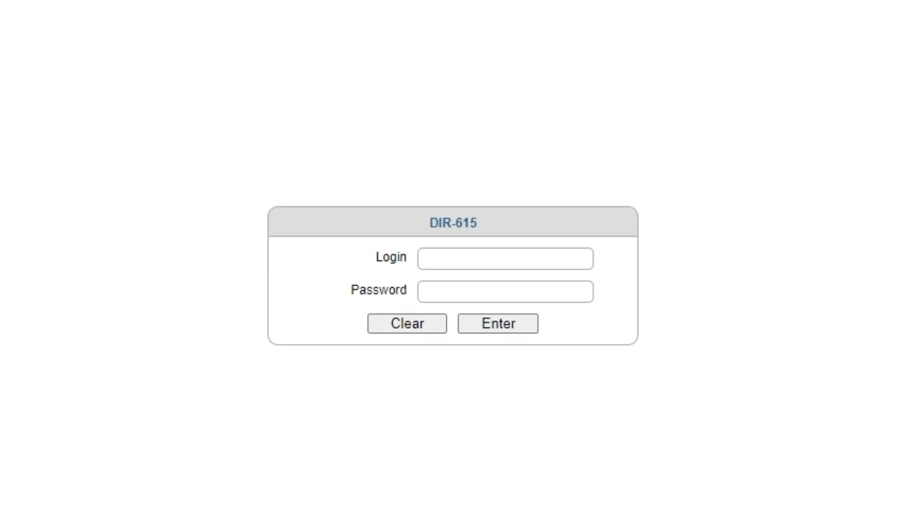
Log in to the DIR-615 authorization form as admin with the account password.
click(484, 258)
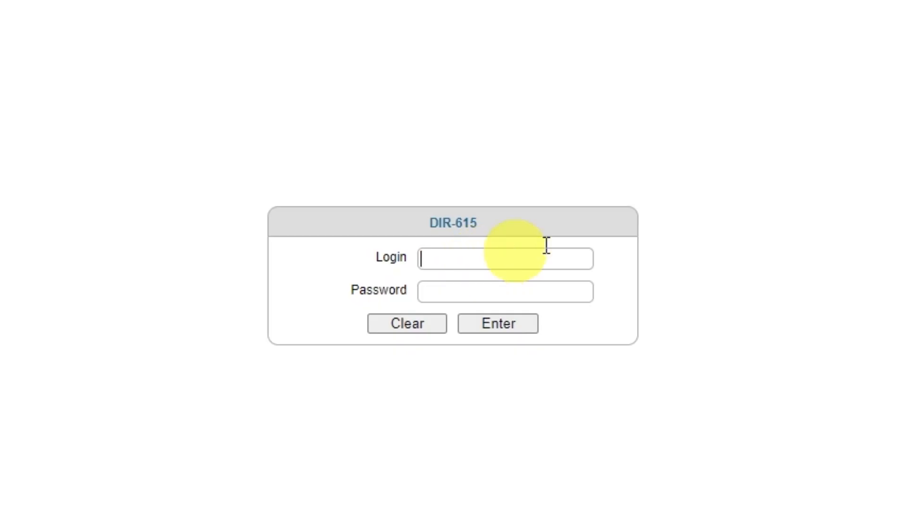
text(admin)
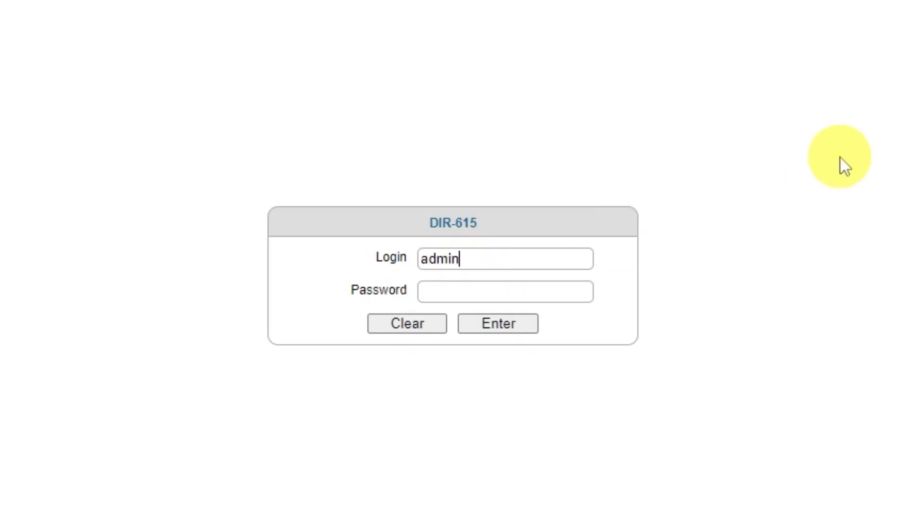
click(534, 292)
text(ad••••••)
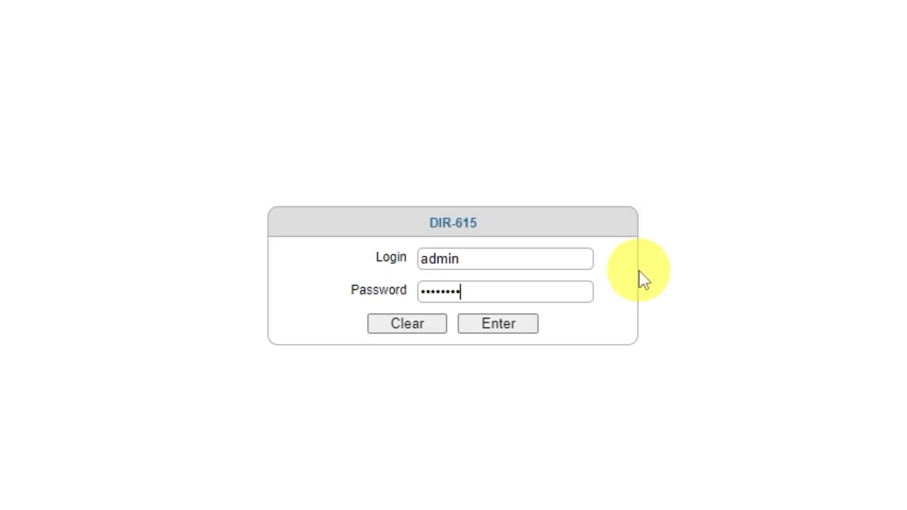
click(490, 328)
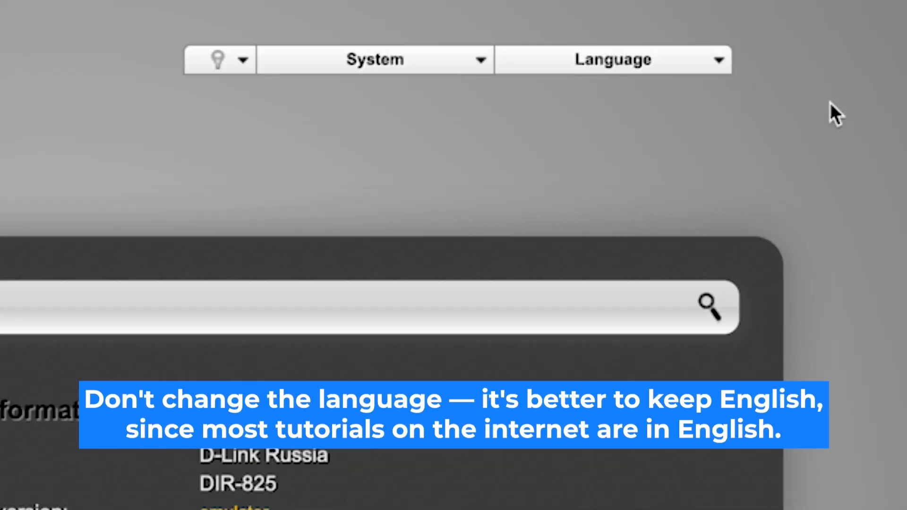
Set the router interface language to English.
click(727, 59)
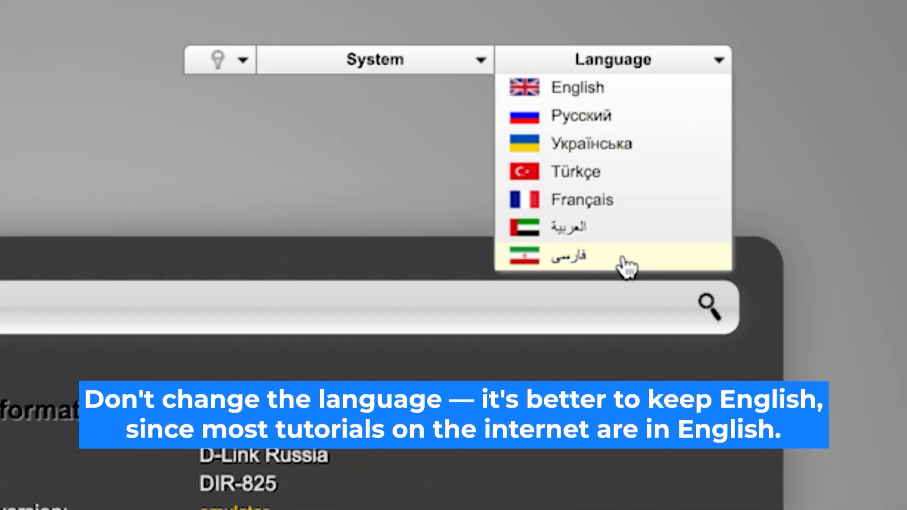
click(643, 92)
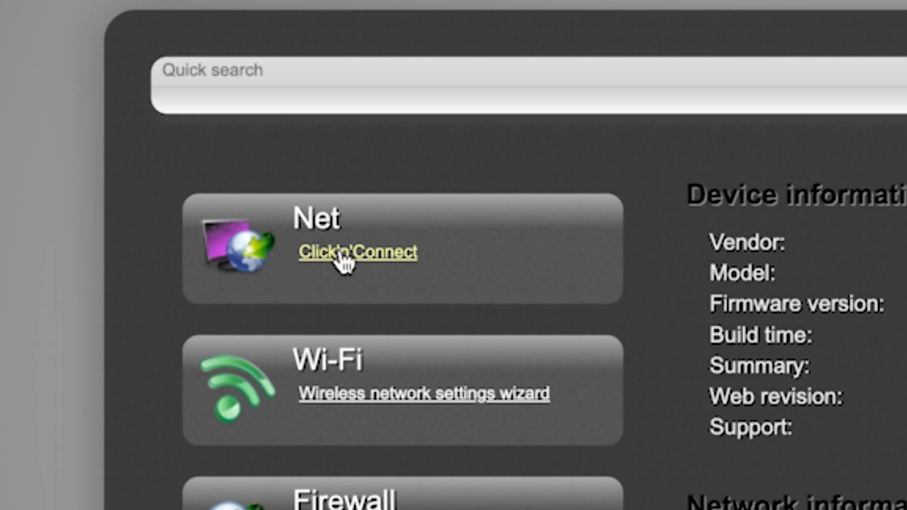
Start the Click'n'Connect internet setup wizard and continue past the WAN cable instructions.
click(341, 255)
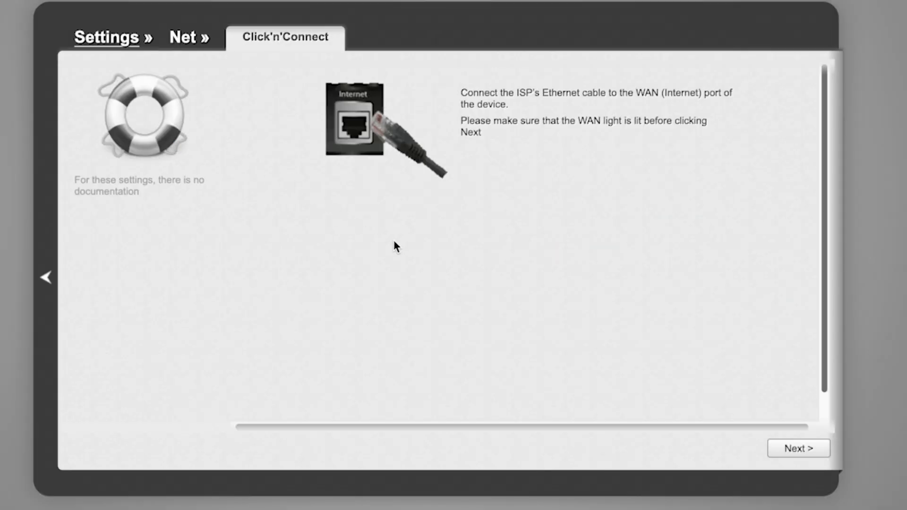
scroll(736, 286, down, 2)
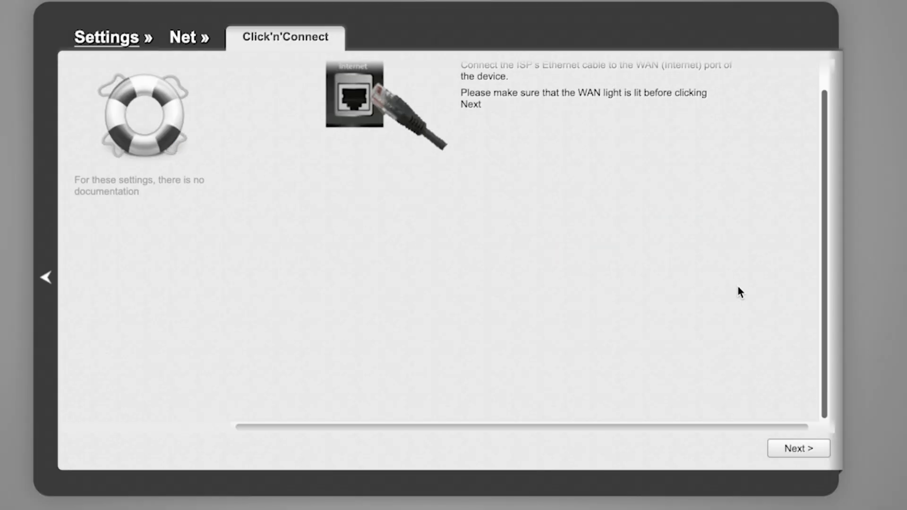
click(809, 451)
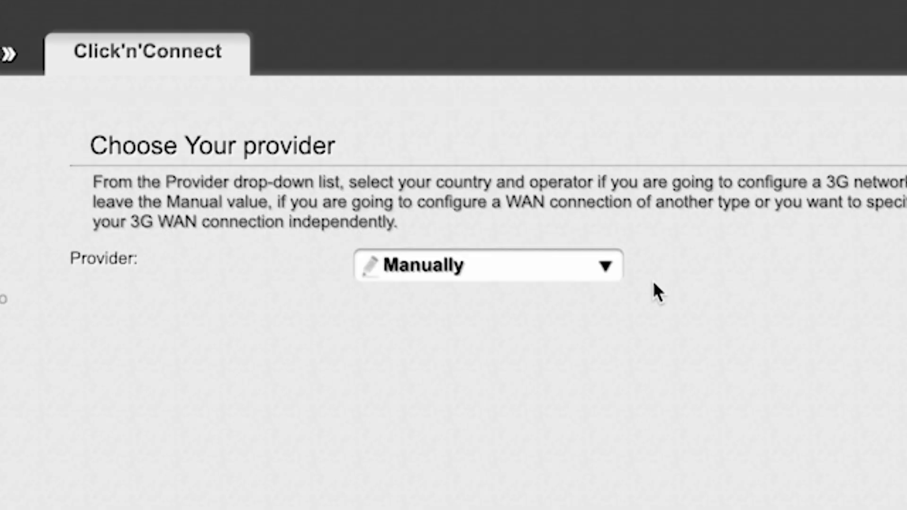
Keep the provider set to Manually and continue to the connection type selection.
click(594, 253)
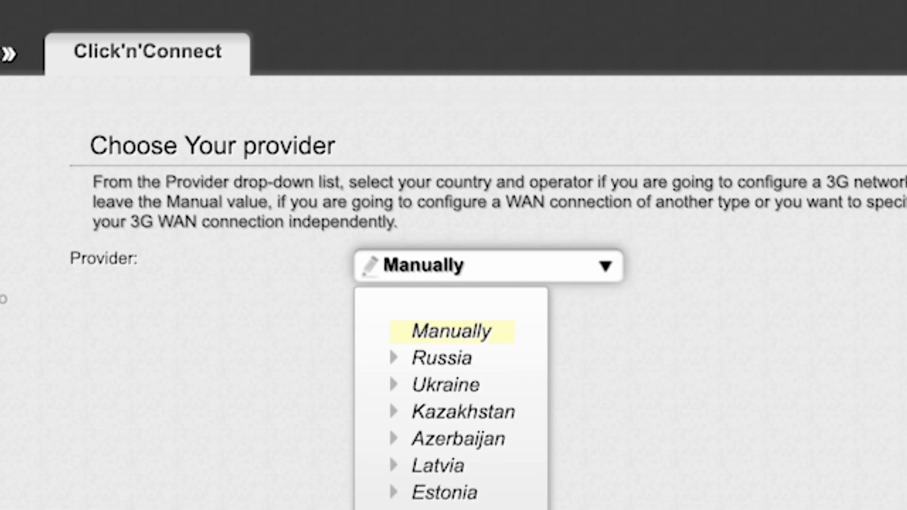
click(607, 269)
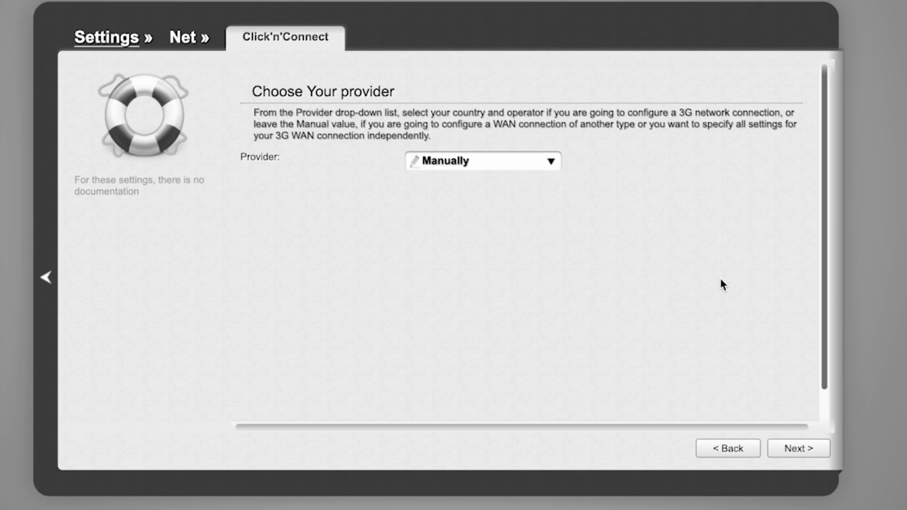
click(803, 449)
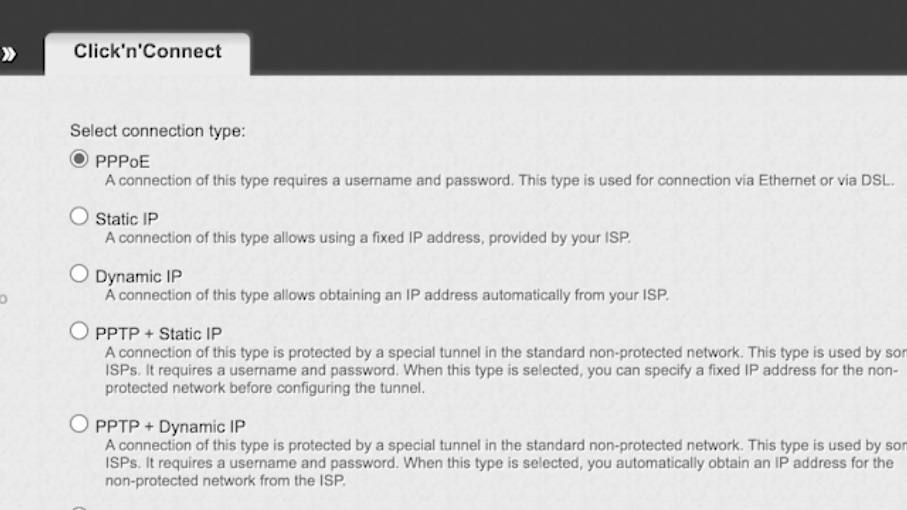
Choose Dynamic IP as the connection type and continue to the connection settings.
scroll(472, 302, down, 8)
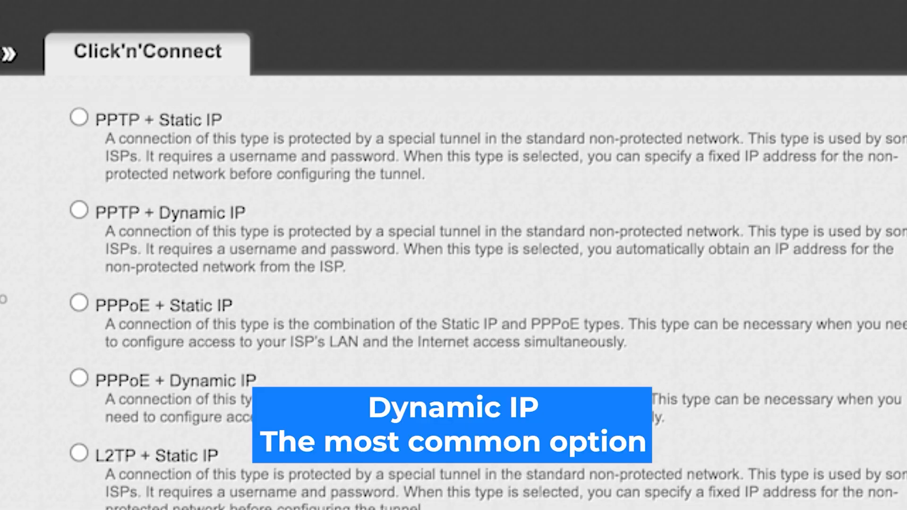
scroll(472, 302, up, 8)
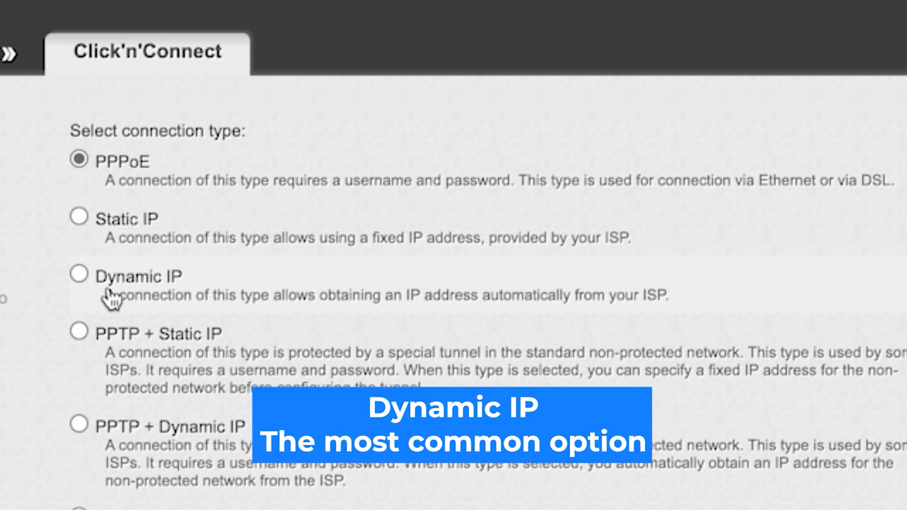
click(79, 273)
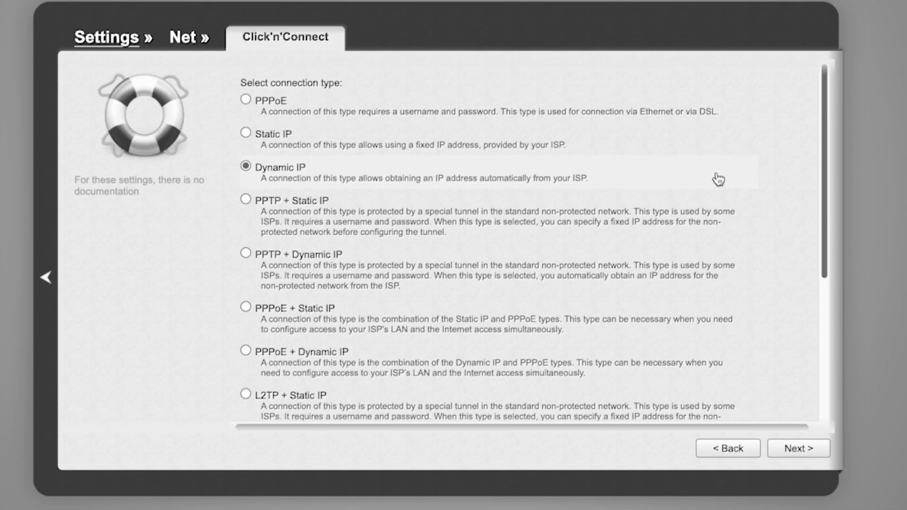
click(800, 451)
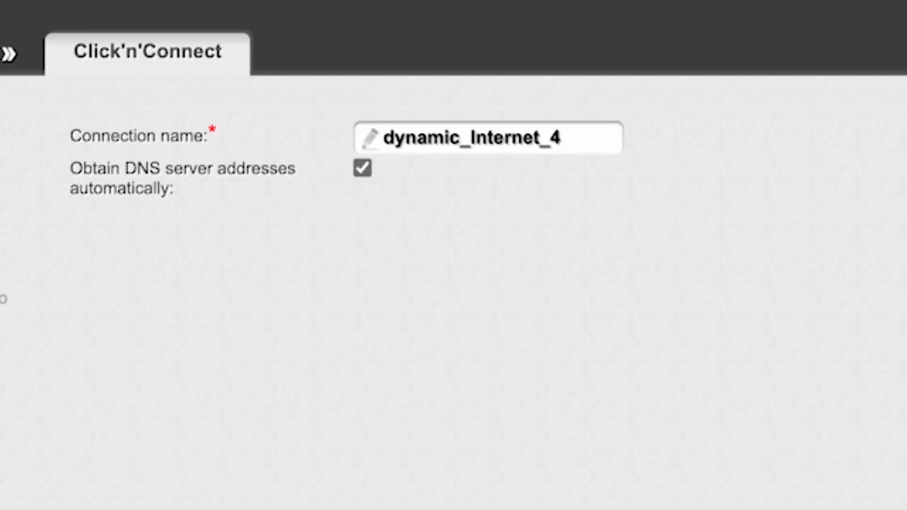
Accept the connection name dynamic_Internet_4 with automatic DNS, review the summary and apply it, replacing the existing connection.
click(563, 138)
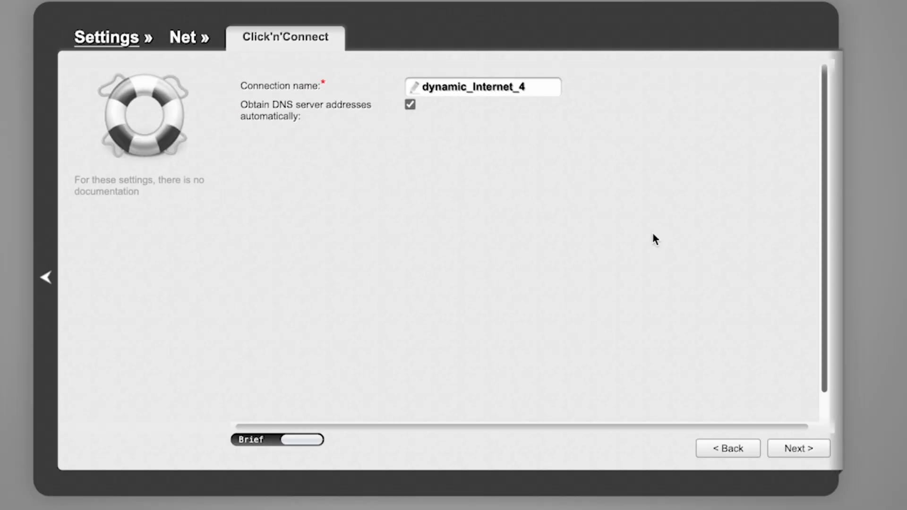
click(790, 449)
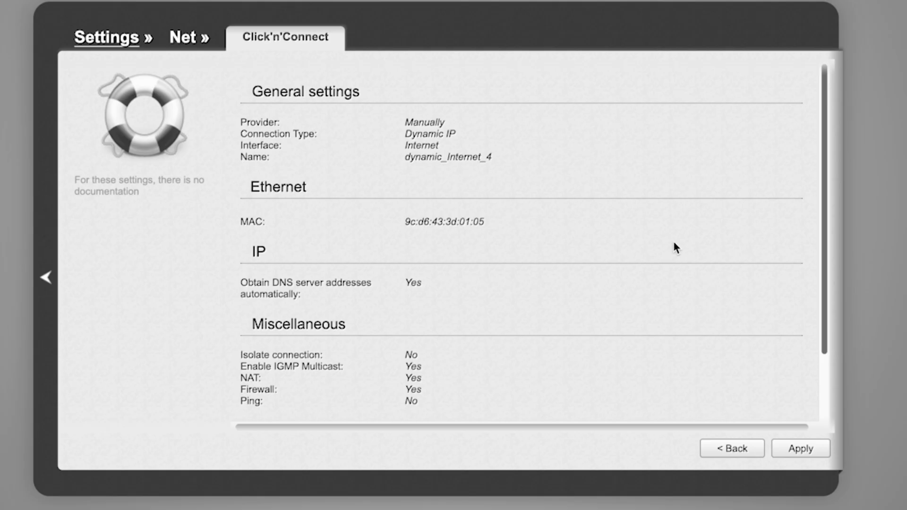
scroll(674, 243, down, 3)
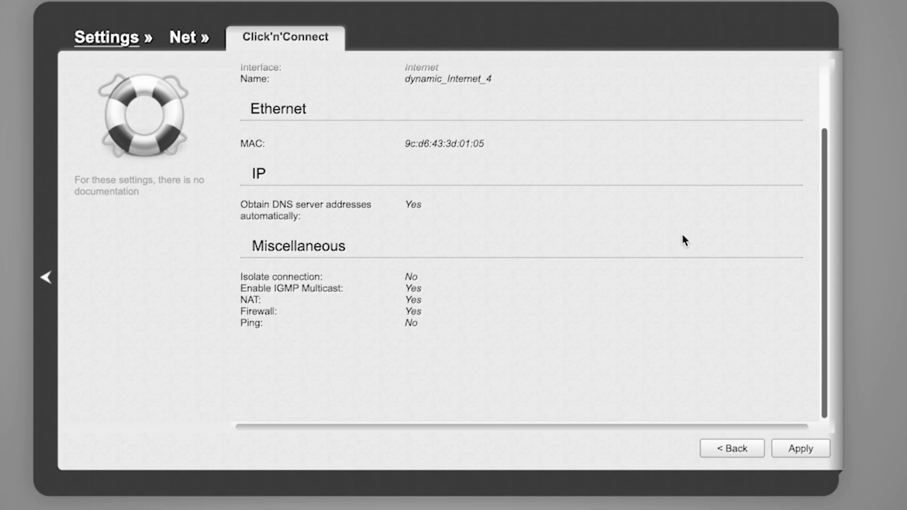
scroll(683, 236, up, 3)
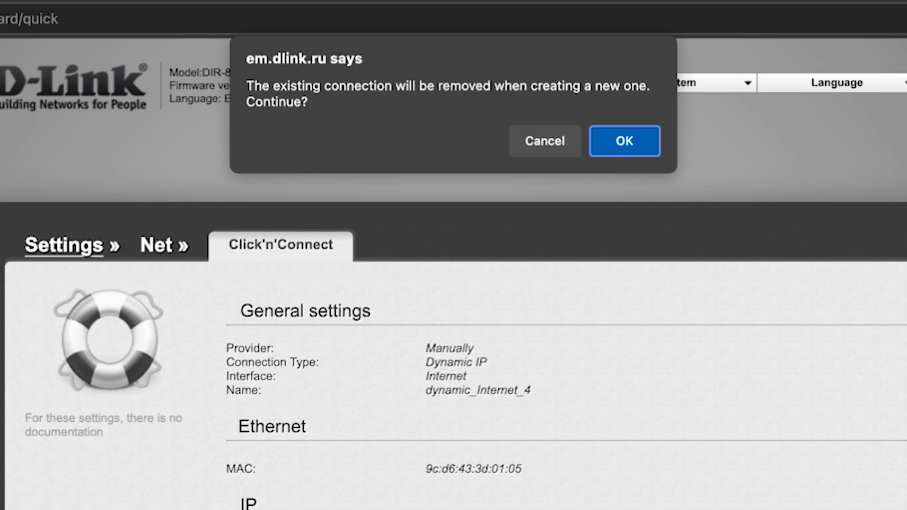
click(633, 143)
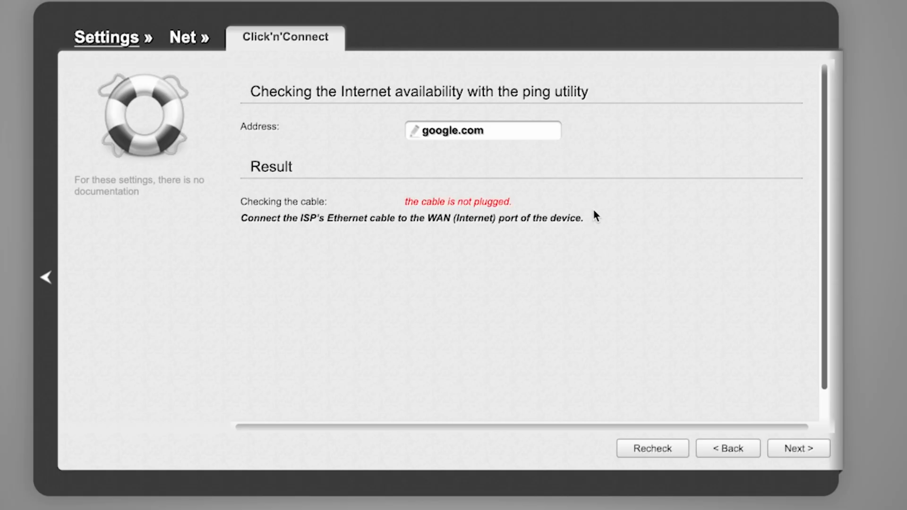
Continue past the internet availability check and keep Access point as the wireless operating mode.
click(799, 450)
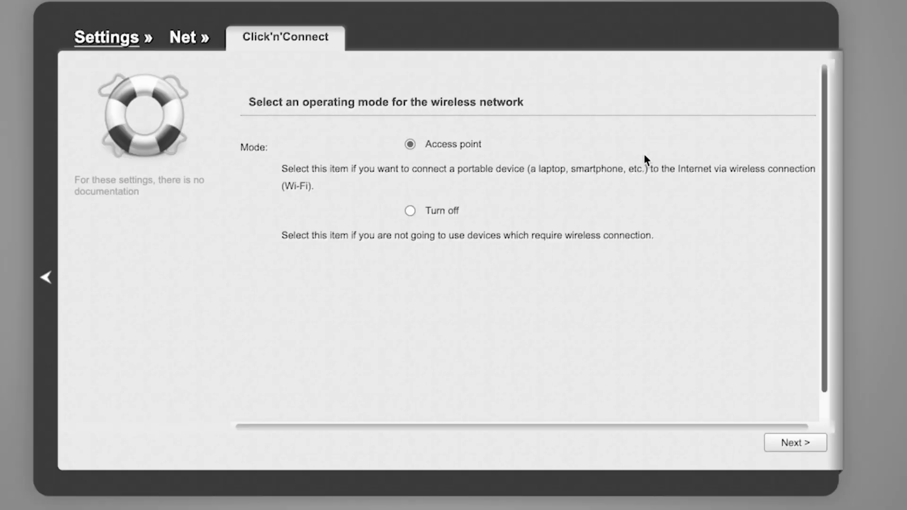
click(788, 443)
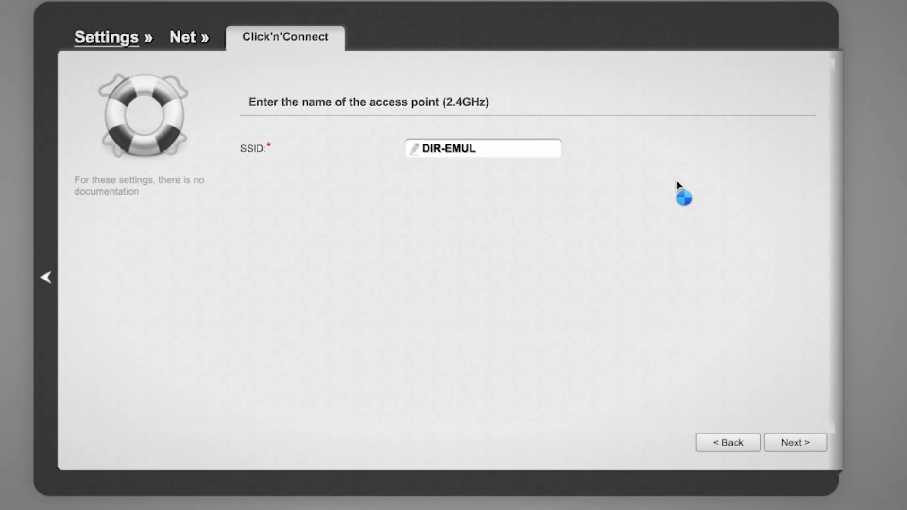
Keep DIR-EMUL as the 2.4 GHz access point name and continue to its security settings.
click(519, 248)
drag(385, 243, 520, 242)
click(653, 162)
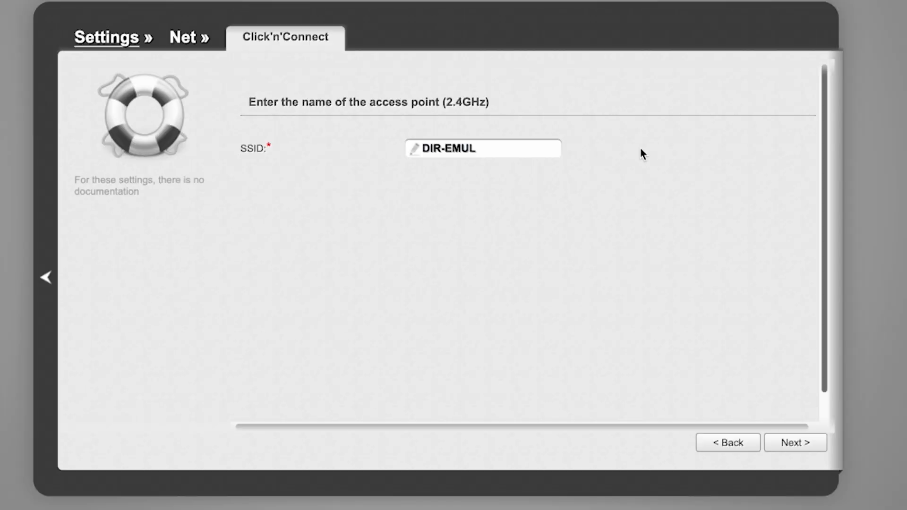
click(797, 444)
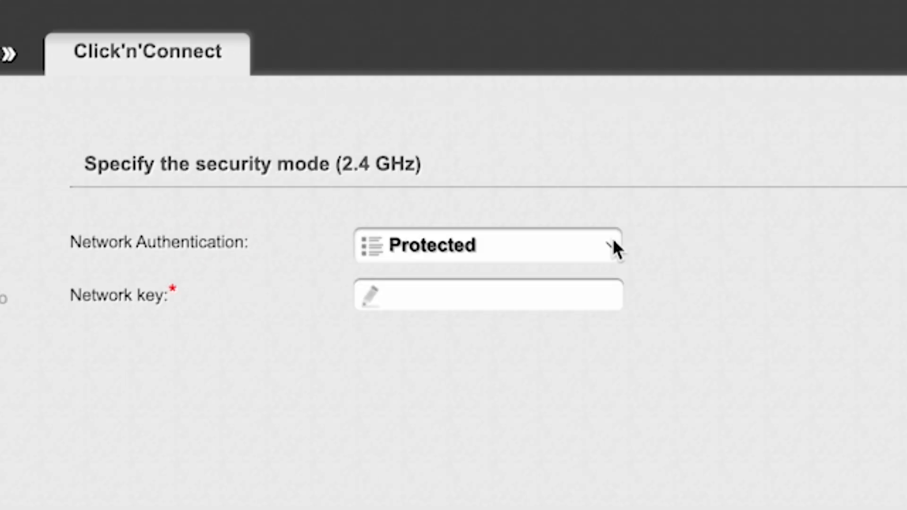
Keep the 2.4 GHz network authentication as Protected, enter the network key and continue to the 5 GHz settings.
click(613, 241)
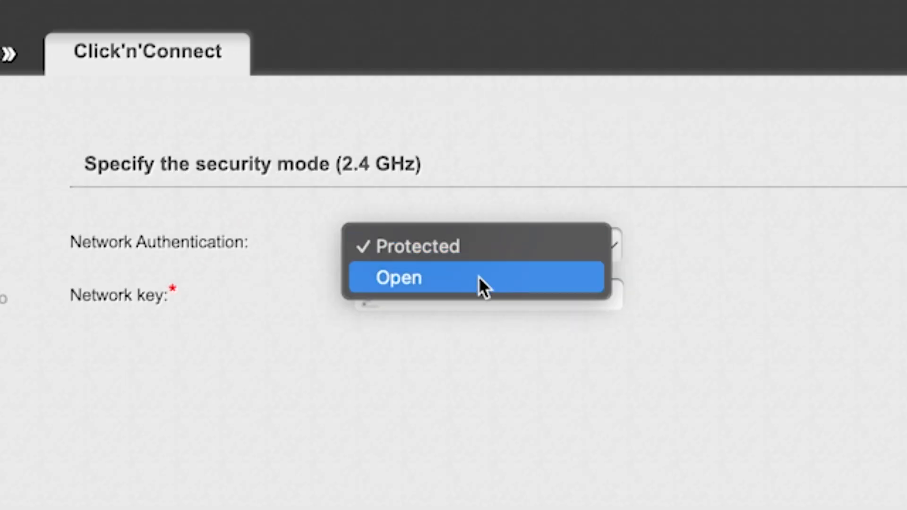
click(479, 246)
click(500, 296)
text(123456)
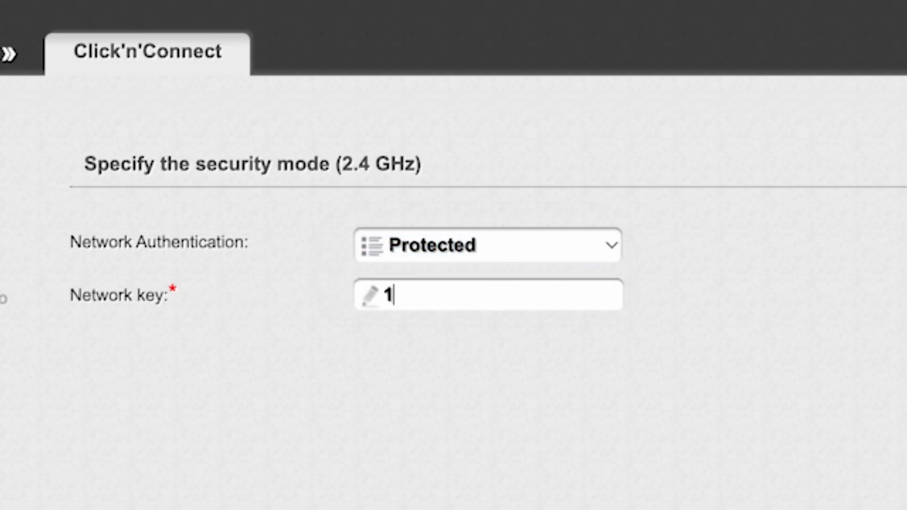
text(789)
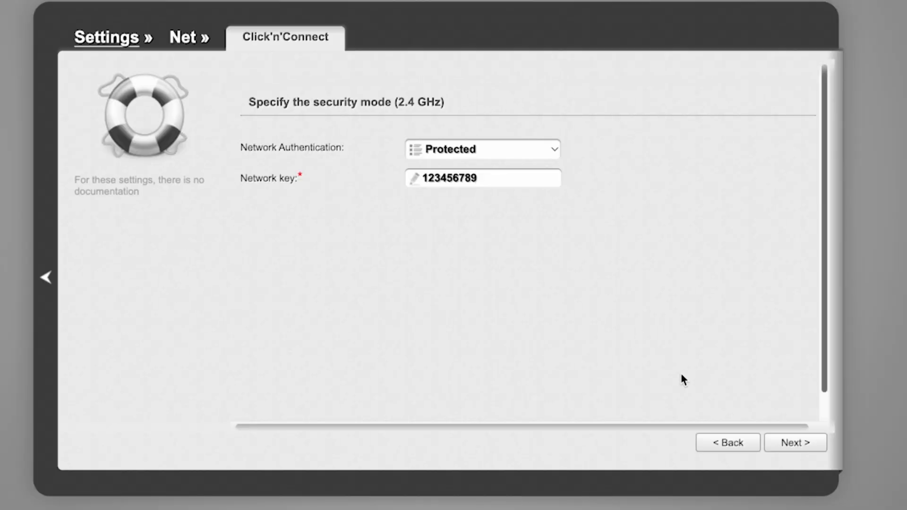
click(796, 444)
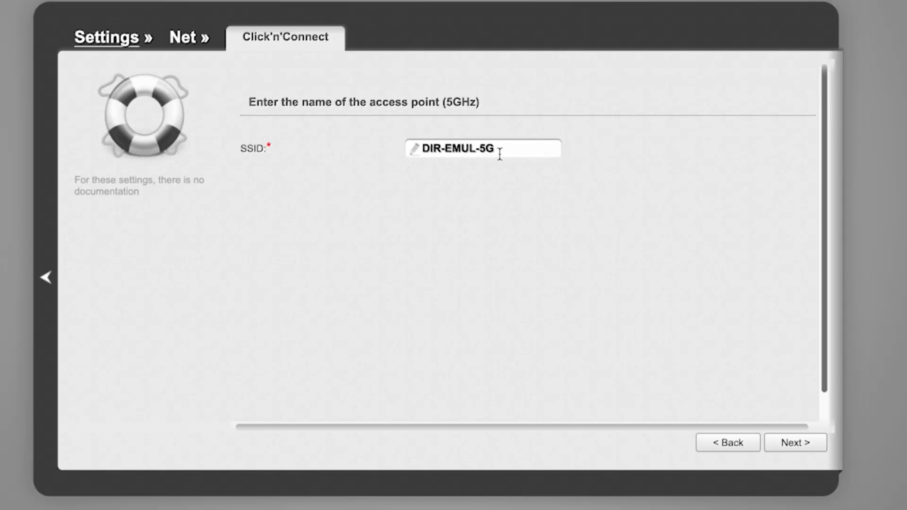
Keep DIR-EMUL-5G as the 5 GHz access point name and secure it with Protected authentication and the network key.
click(797, 444)
click(554, 148)
click(472, 179)
text(123456789)
click(795, 444)
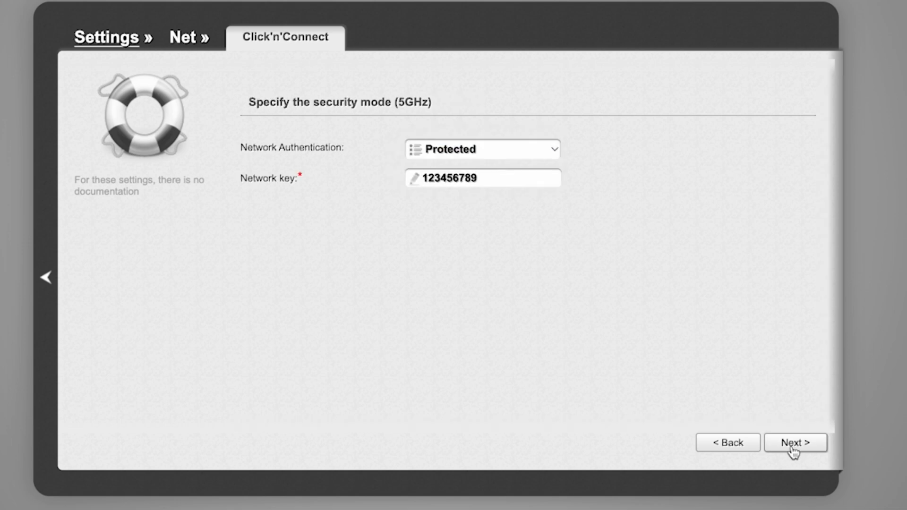
Review the wireless settings summary for both bands and apply it.
scroll(657, 262, down, 3)
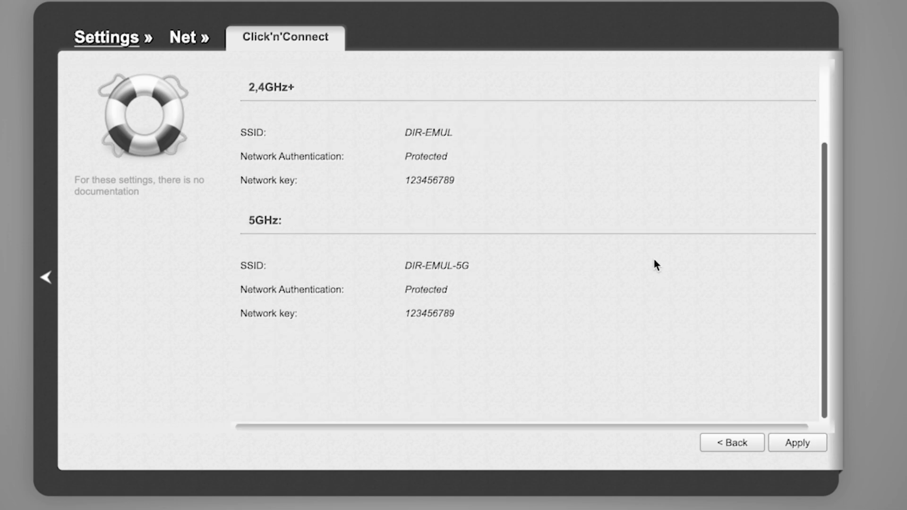
scroll(654, 260, up, 3)
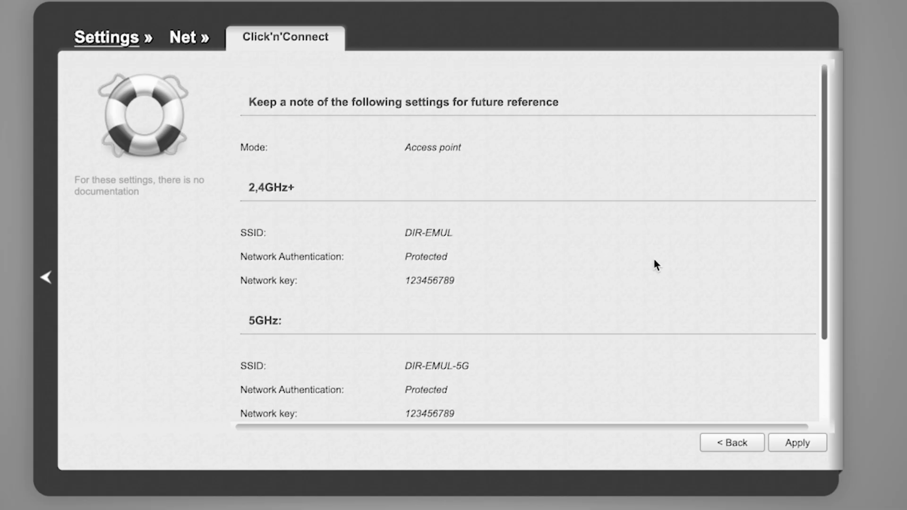
scroll(655, 260, down, 3)
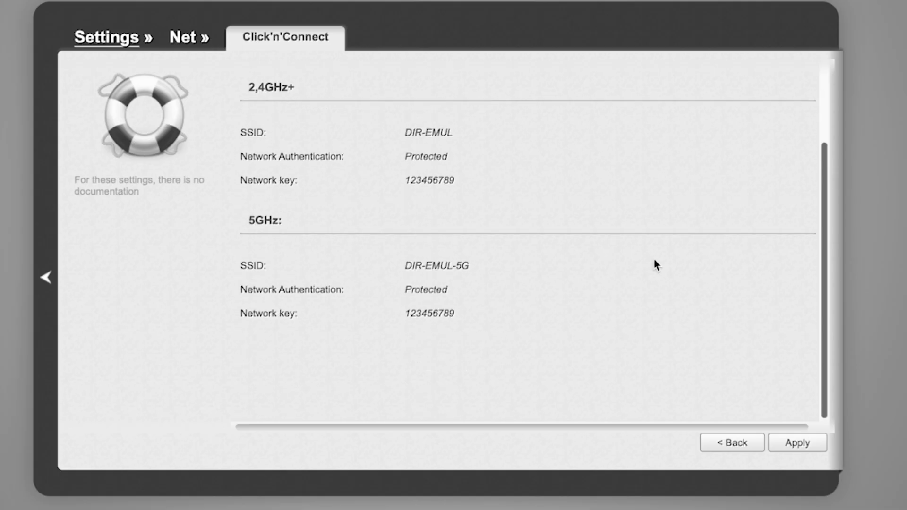
click(804, 444)
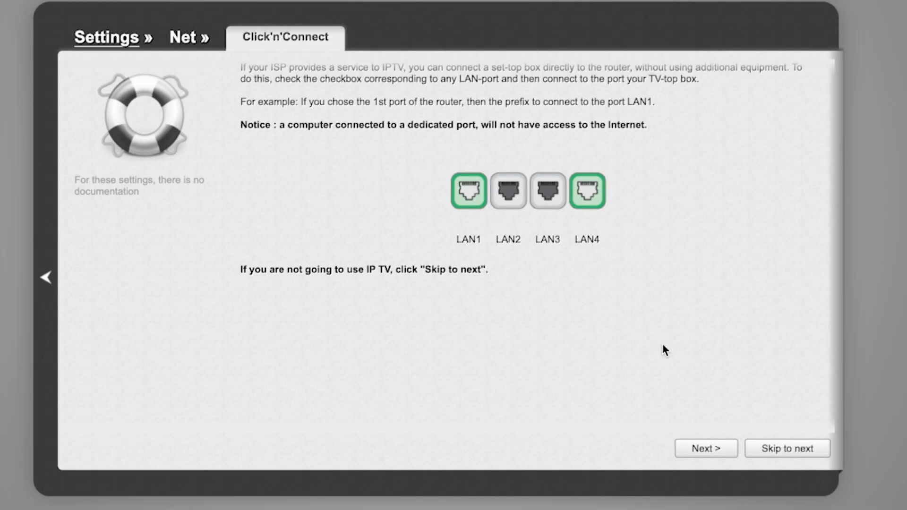
Skip the IP TV port selection and apply the settings to complete the Click'n'Connect wizard.
scroll(663, 345, down, 1)
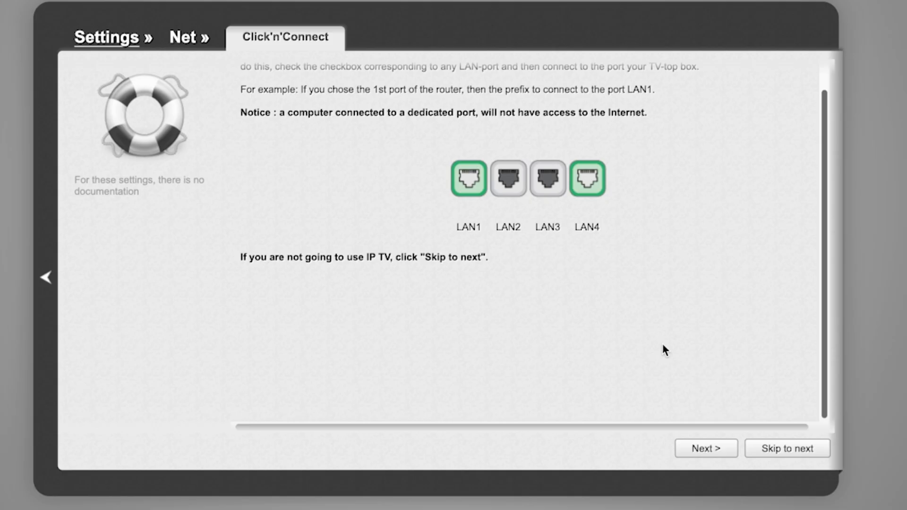
scroll(663, 345, up, 2)
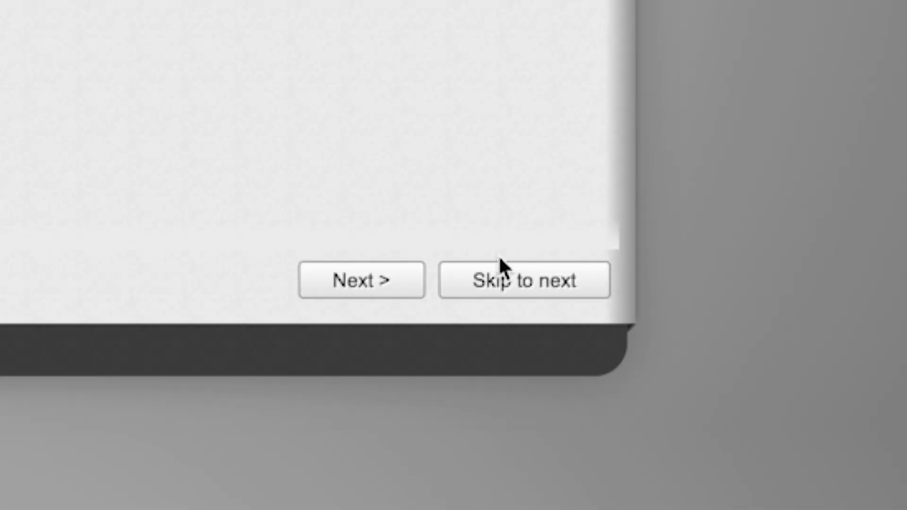
click(501, 281)
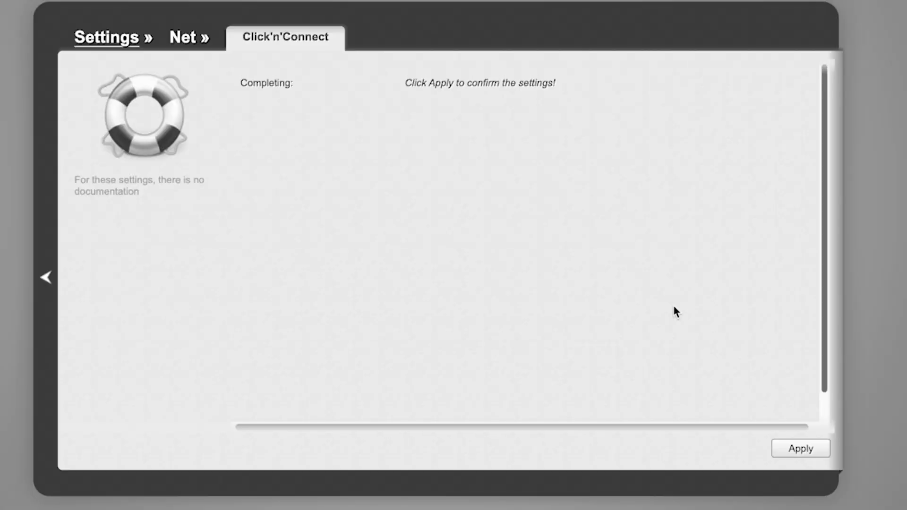
click(801, 449)
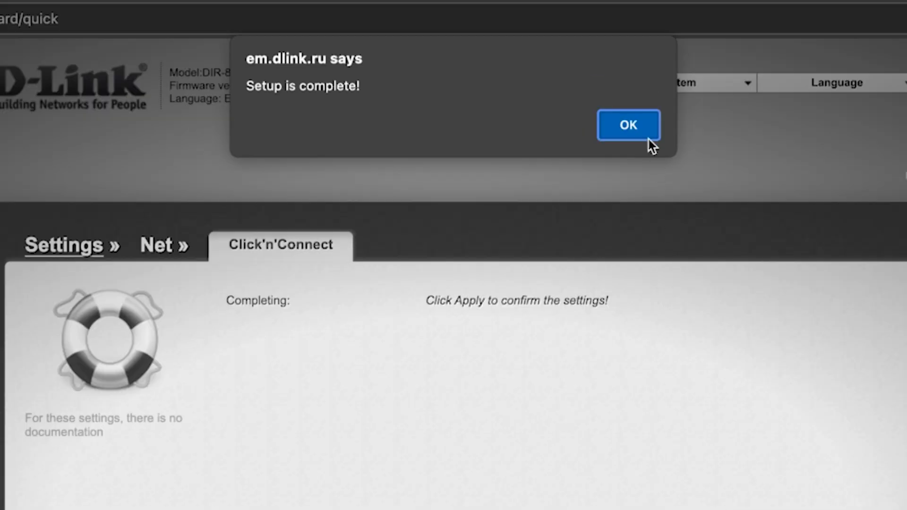
click(648, 129)
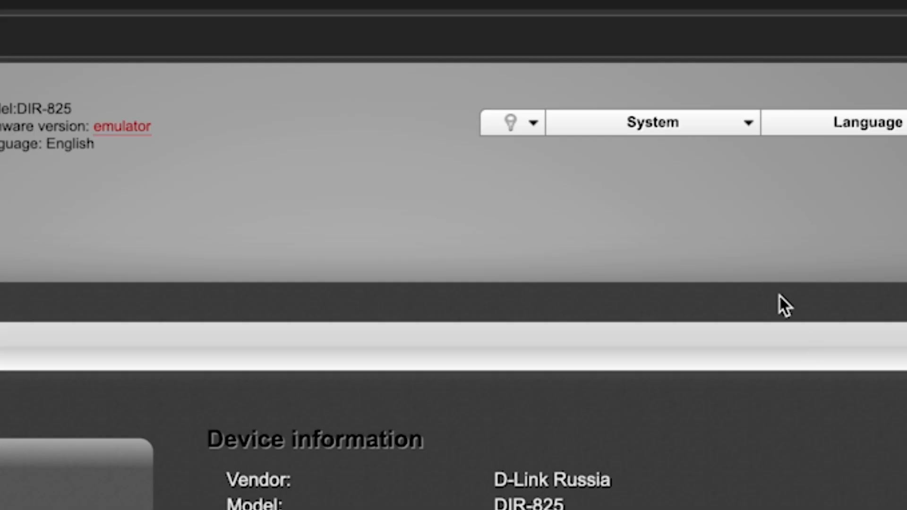
Save the router configuration and reboot the device, confirming the request.
click(747, 126)
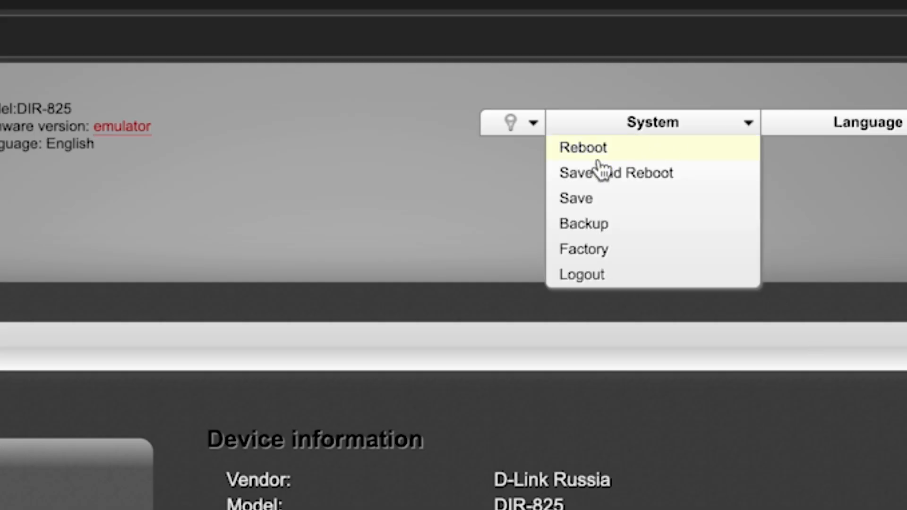
click(646, 176)
click(595, 208)
click(594, 208)
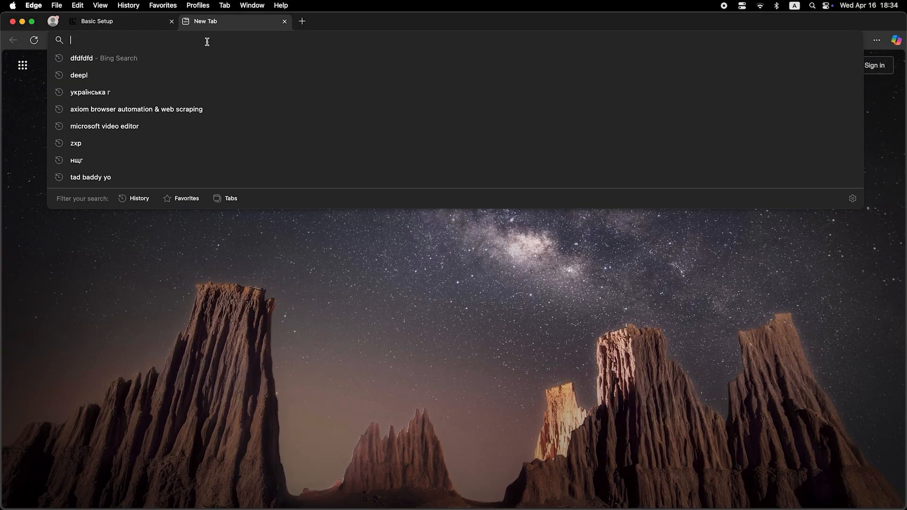
Test the internet connection by running a web search for dfdfdfdf in the new browser tab.
text(dfdfdfdf)
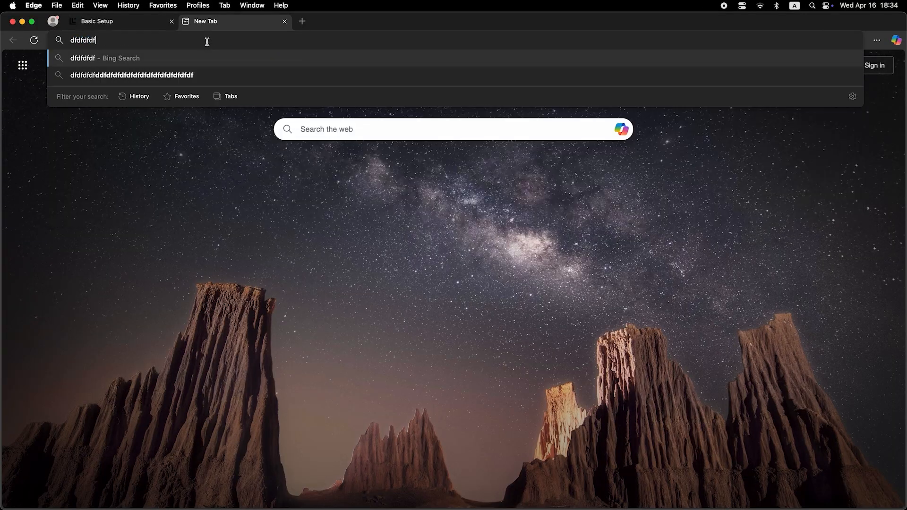
key(Return)
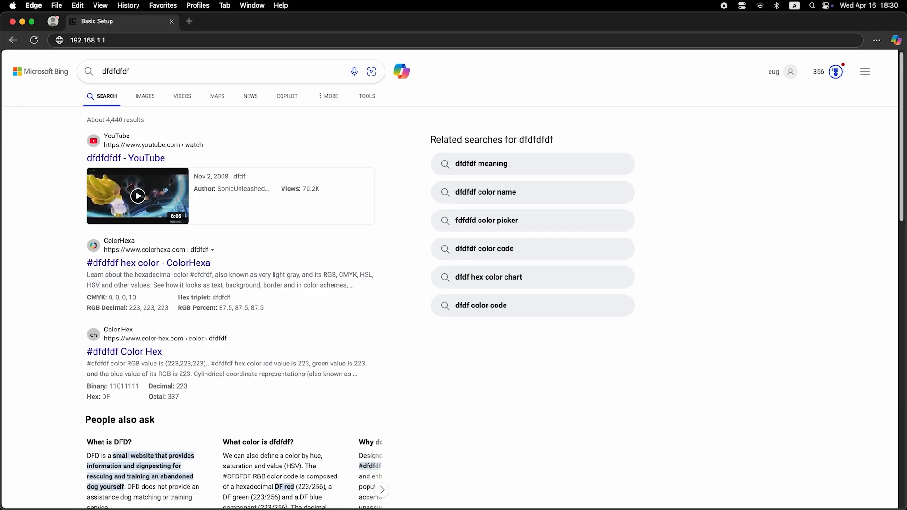